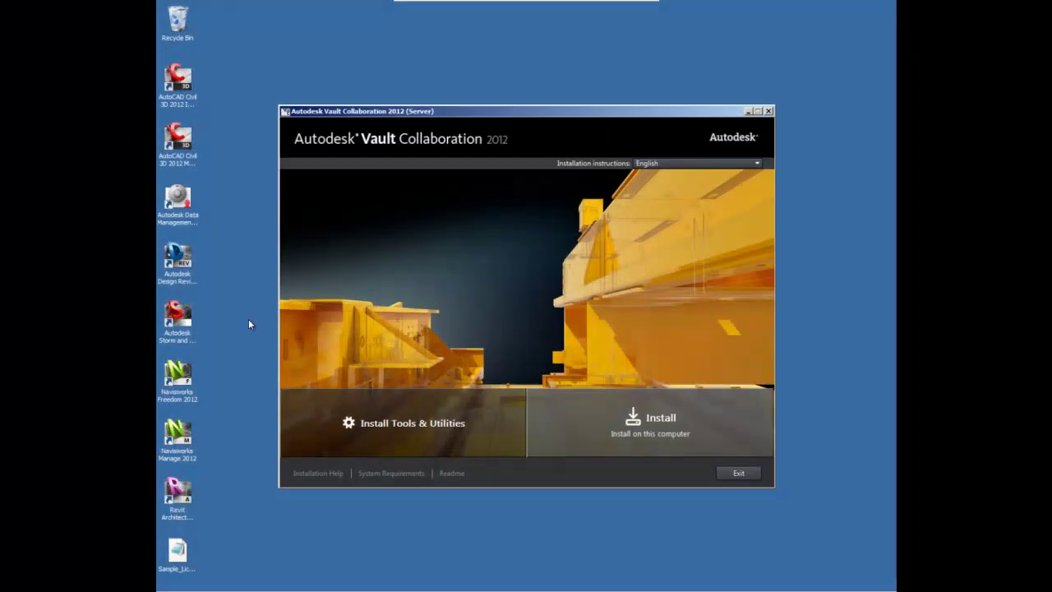
- Install the Network License Manager from the tools and utilities, accepting the license agreement and keeping the default installation path
click(415, 423)
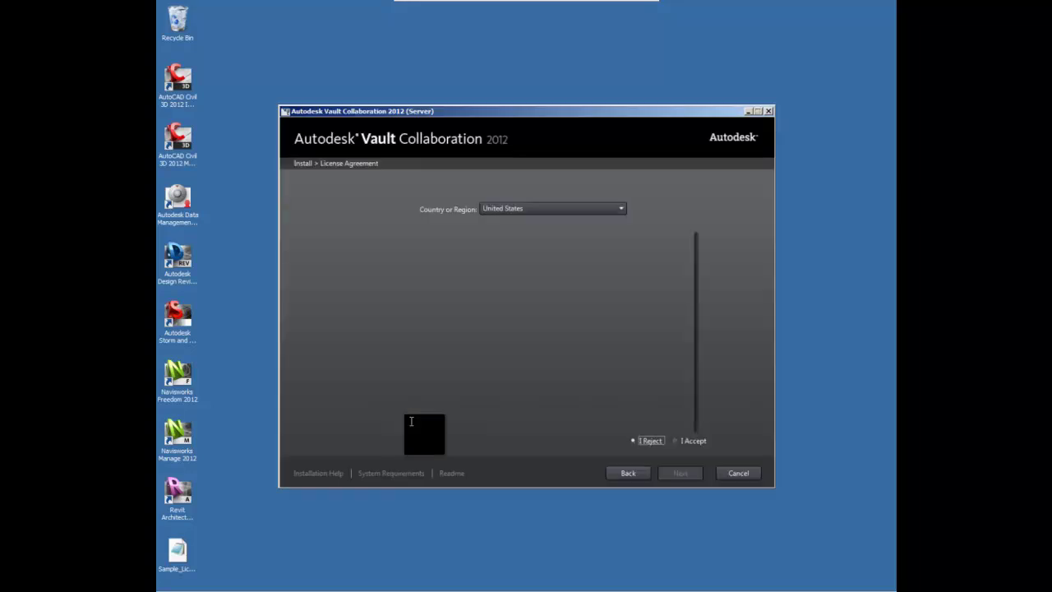
click(675, 440)
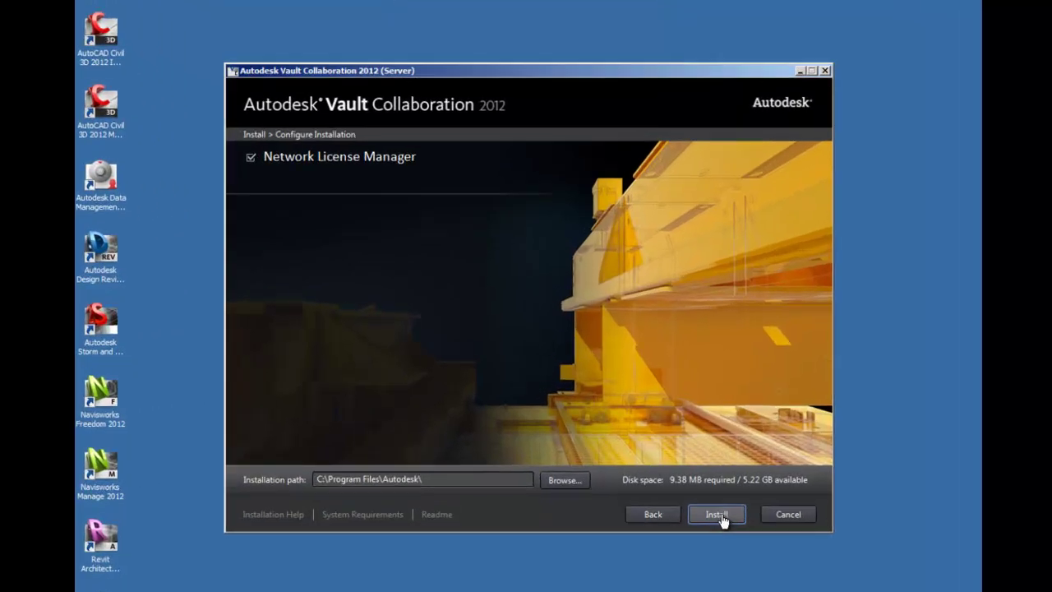
click(681, 473)
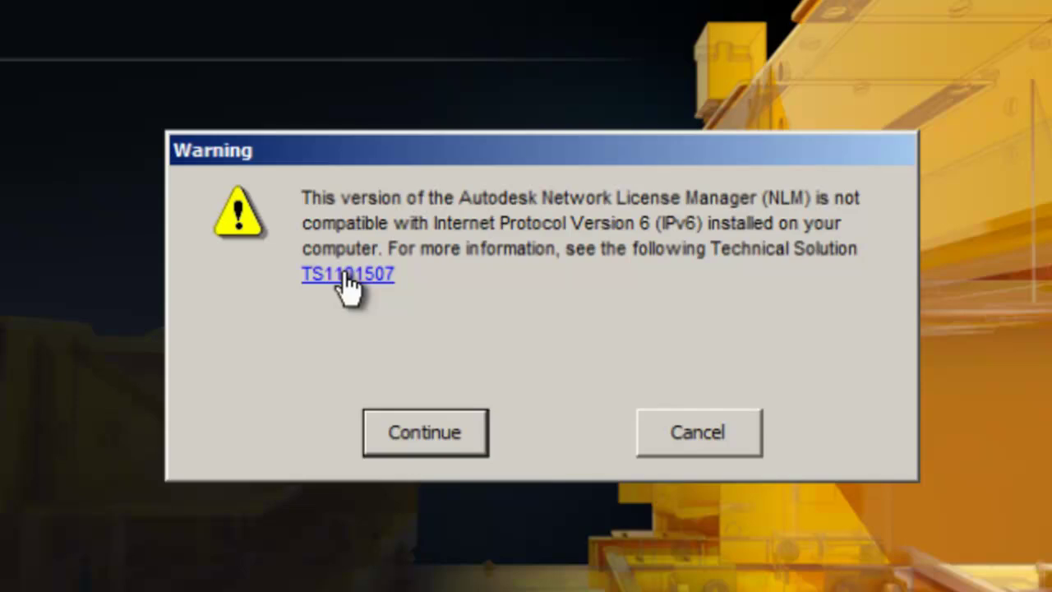
click(429, 436)
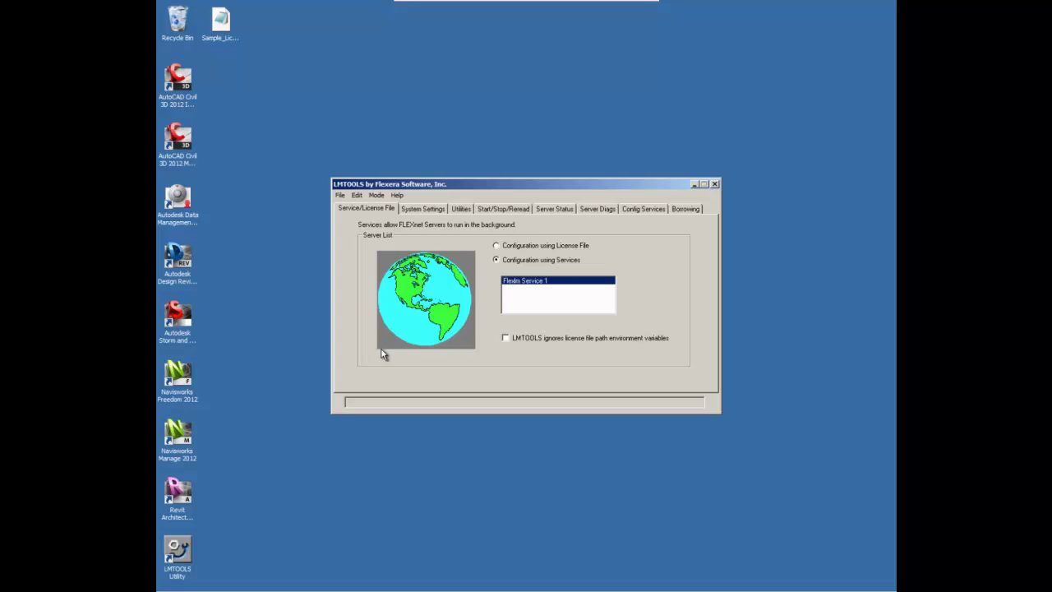
- In the LMTOOLS service configuration for Flexlm Service 1, set the lmgrd path to lmgrd.exe in the Autodesk Network License Manager folder
click(657, 211)
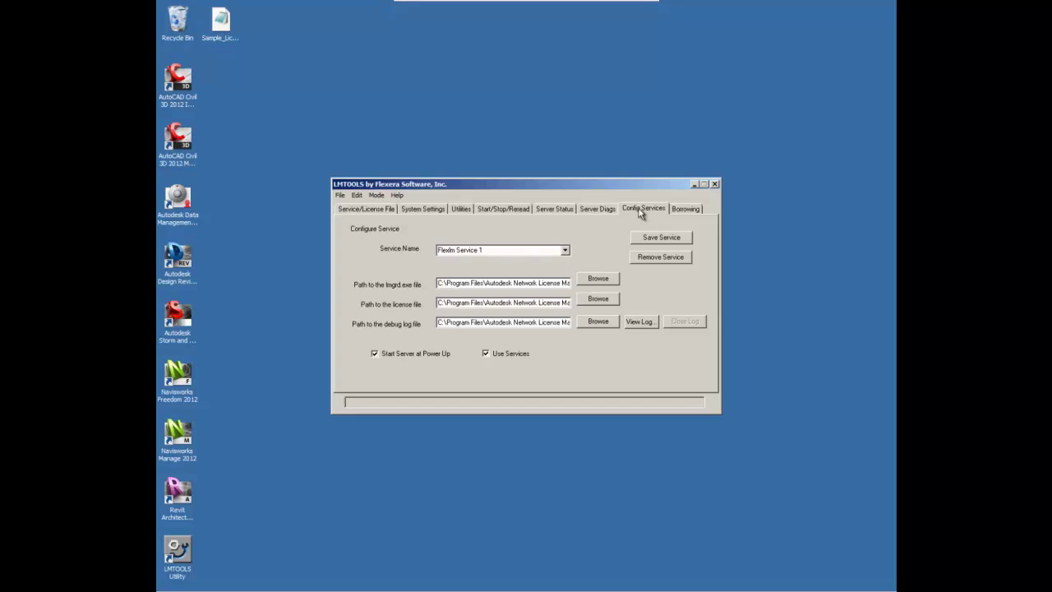
click(540, 249)
click(596, 282)
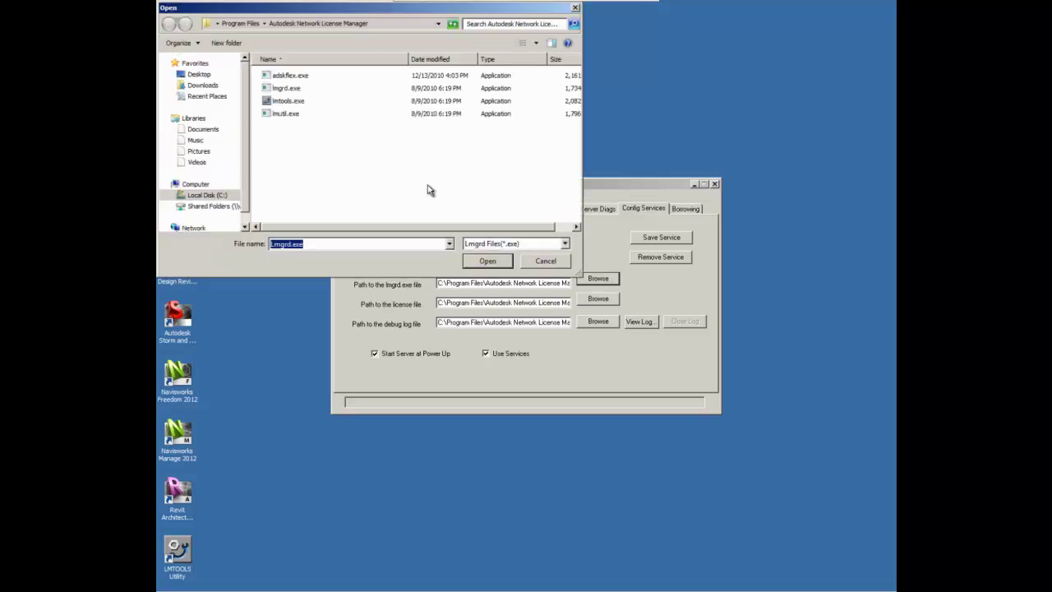
click(286, 91)
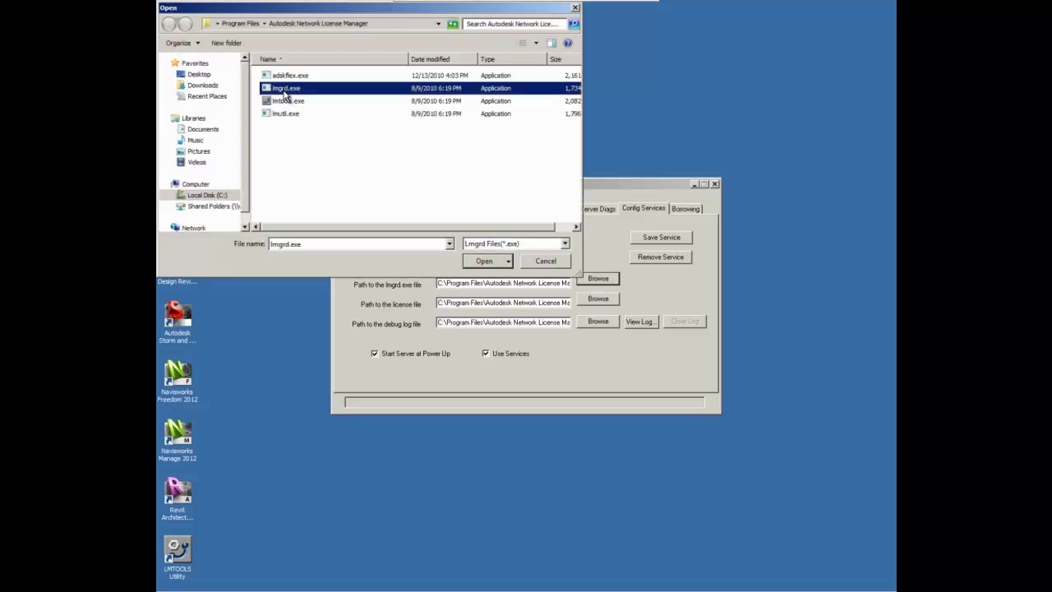
click(485, 261)
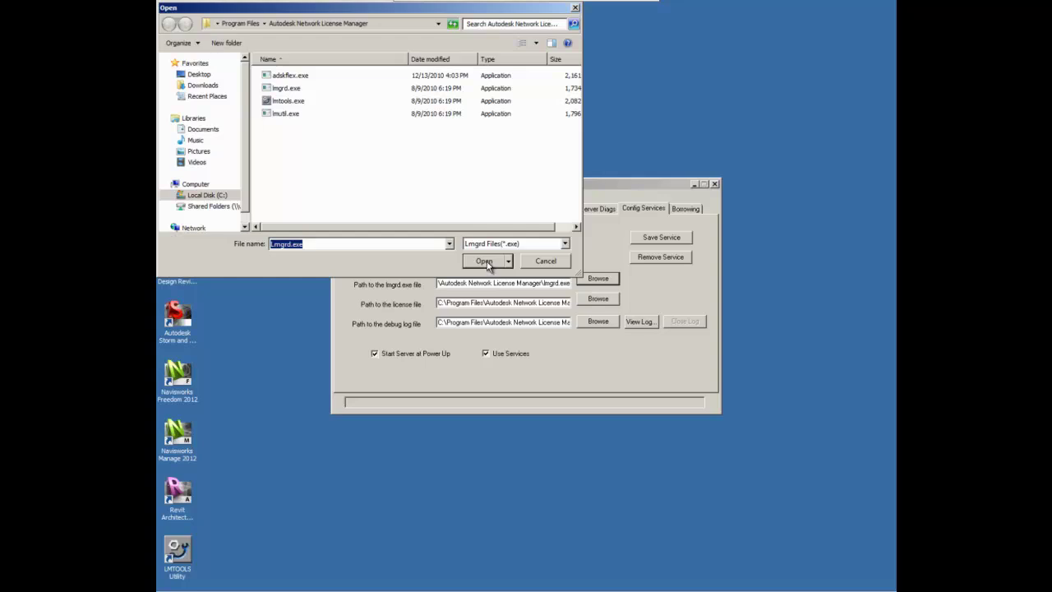
click(485, 262)
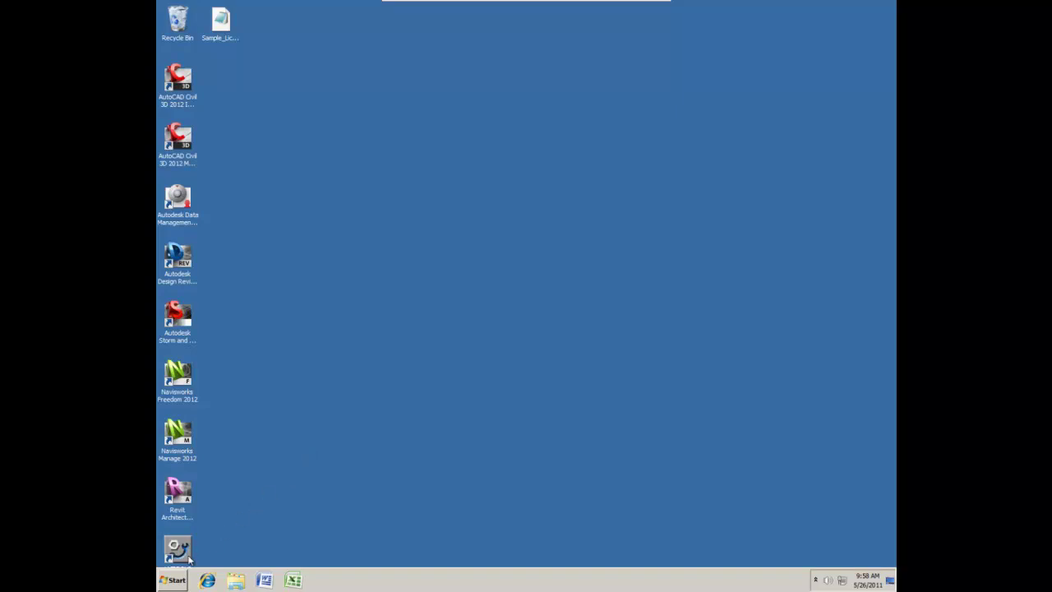
- Open a Windows command prompt and run ipconfig /all to look up the server's host name and physical address
click(175, 582)
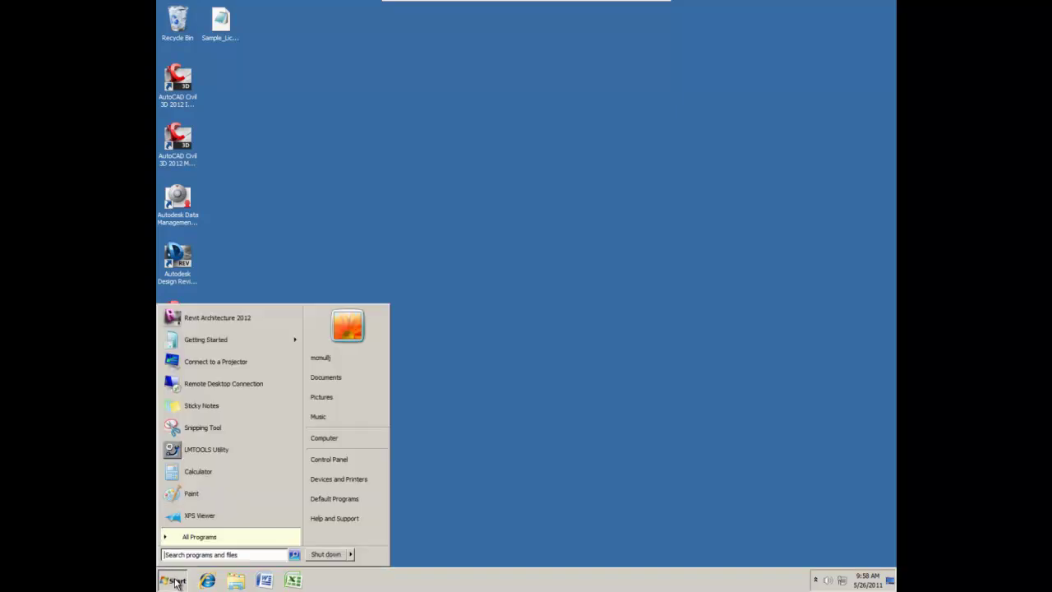
text(cmd)
key(Return)
text(ipconfgi)
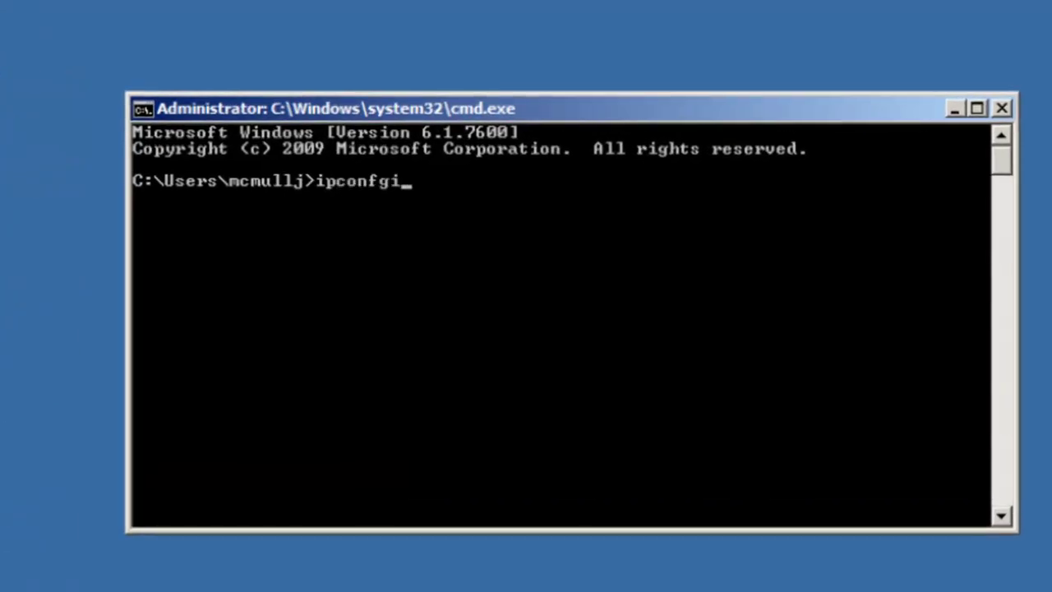
key(BackSpace)
key(BackSpace)
text(ig /all)
key(Return)
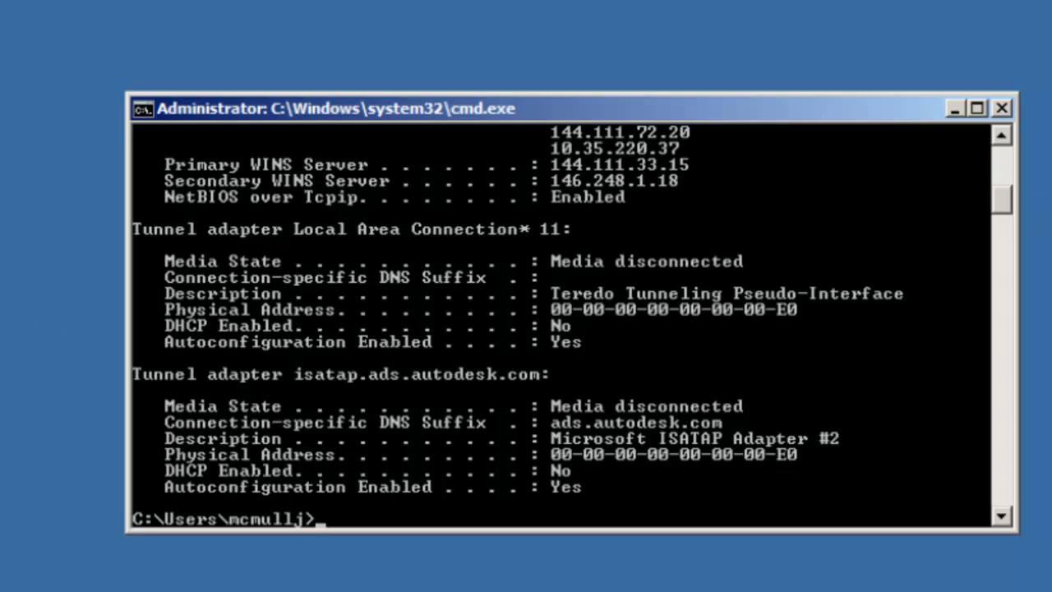
drag(1008, 199, 1011, 153)
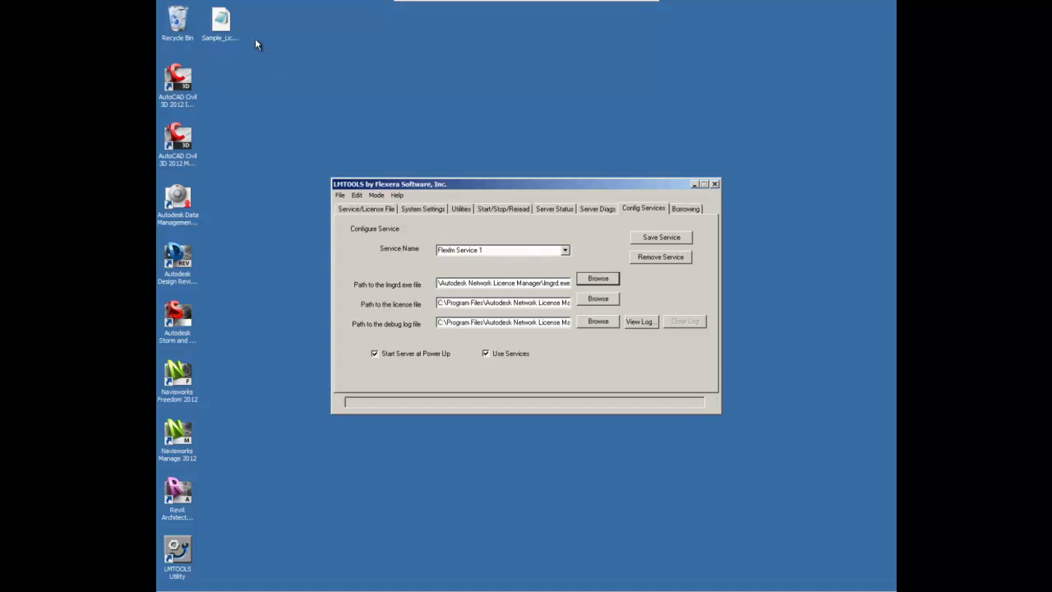
- Open Sample_License.LIC from the desktop in Notepad and examine its server line and the feature code on the INCREMENT line
click(227, 29)
double_click(226, 30)
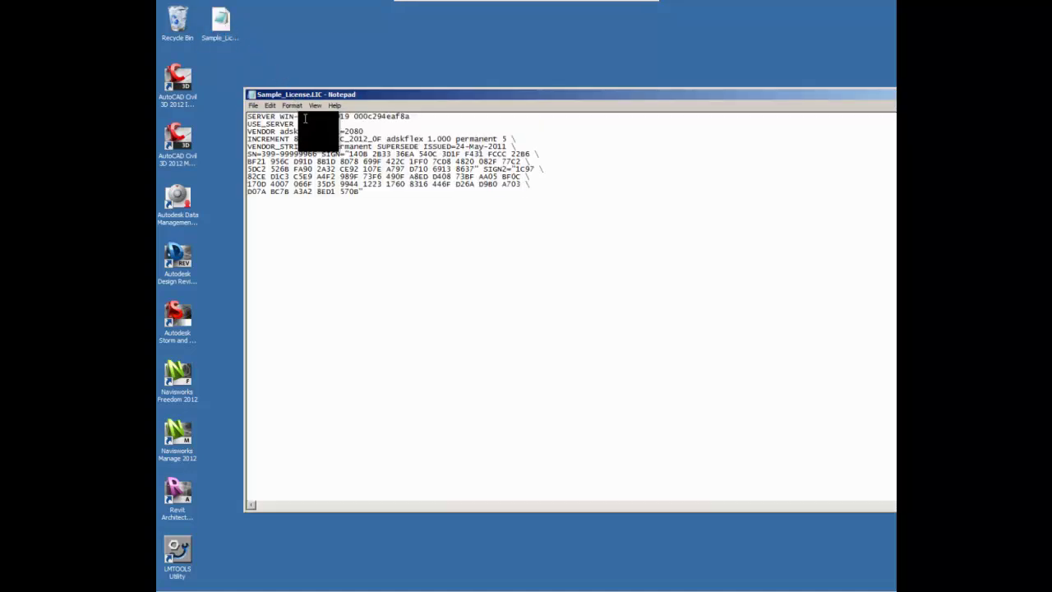
drag(296, 138, 372, 141)
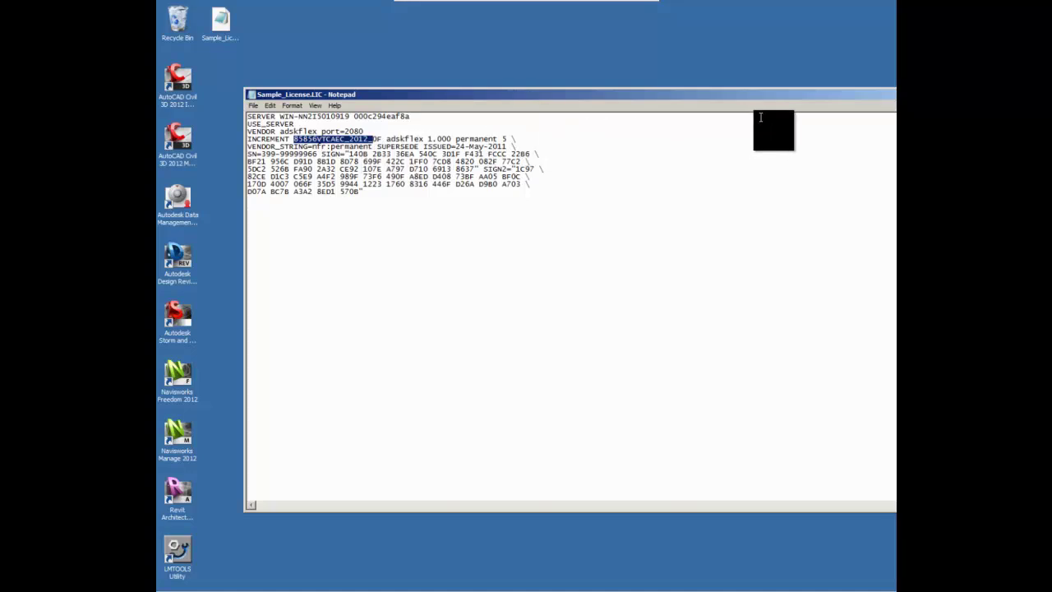
drag(769, 98, 600, 113)
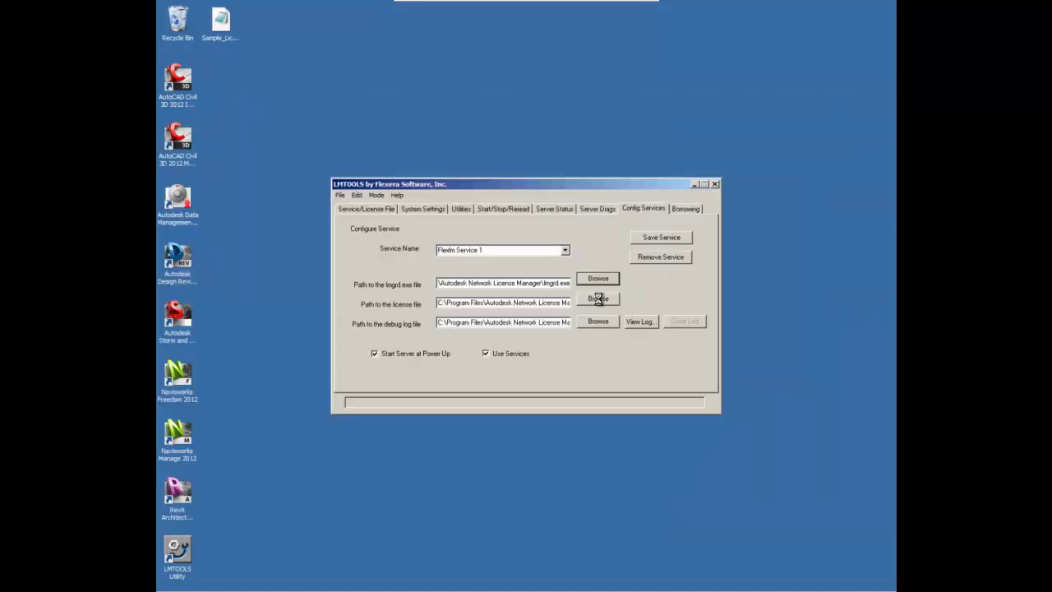
- Set the service's license file path to Sample_License.LIC on the desktop
click(599, 299)
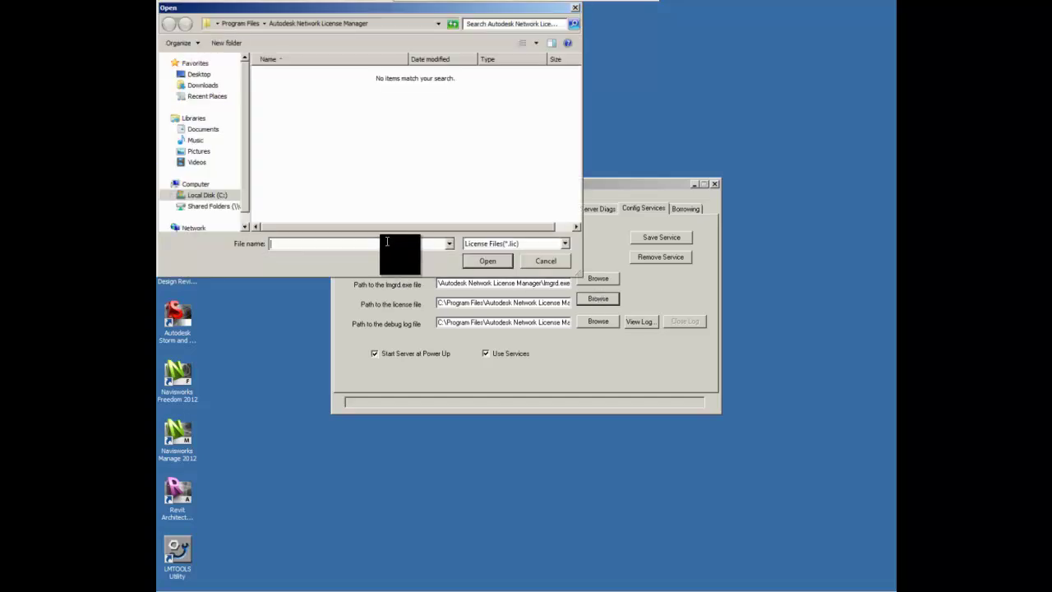
click(198, 76)
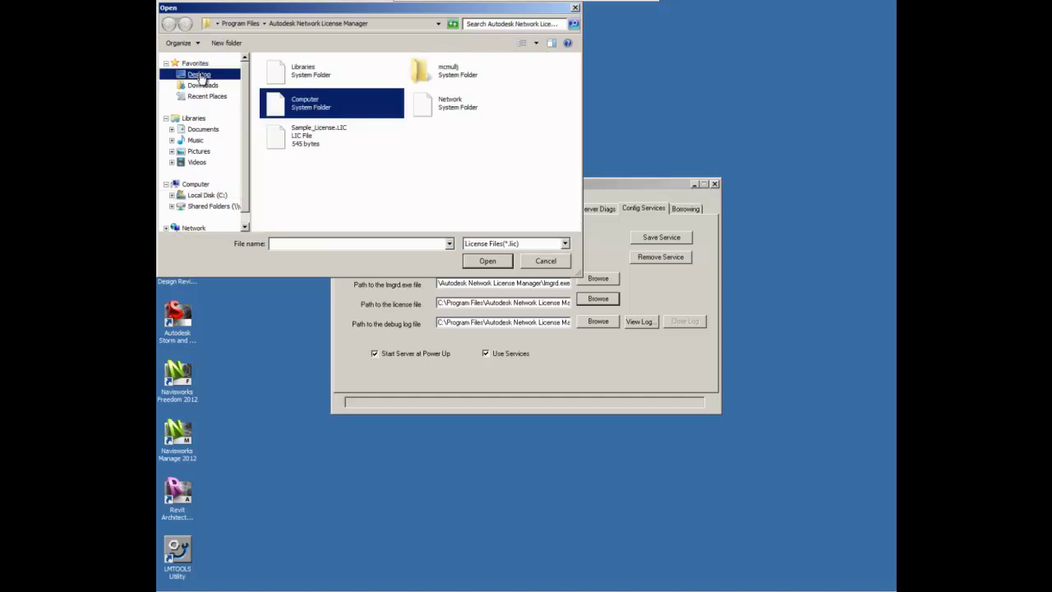
click(298, 135)
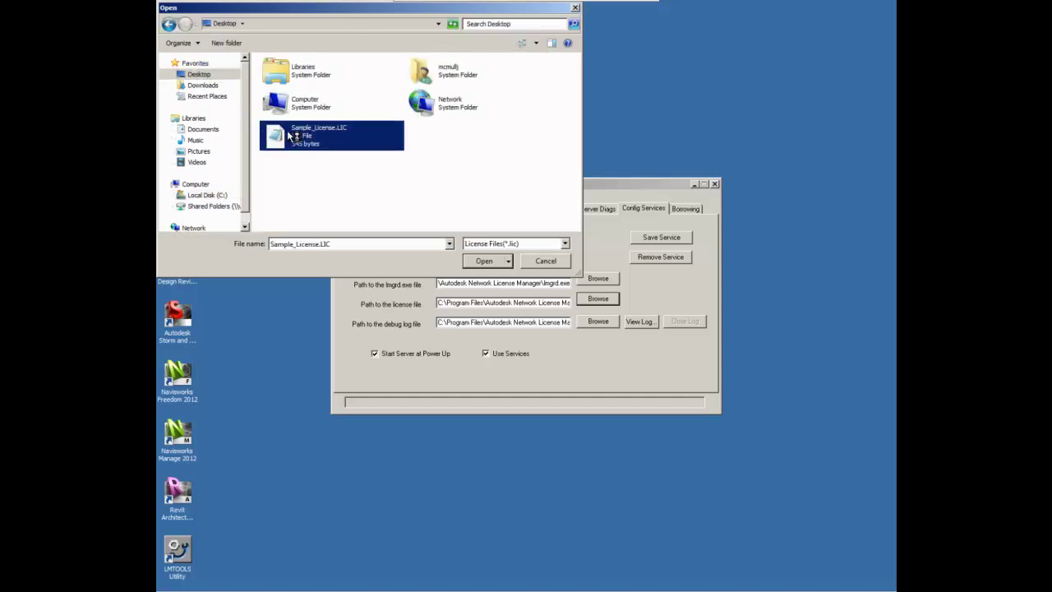
click(495, 263)
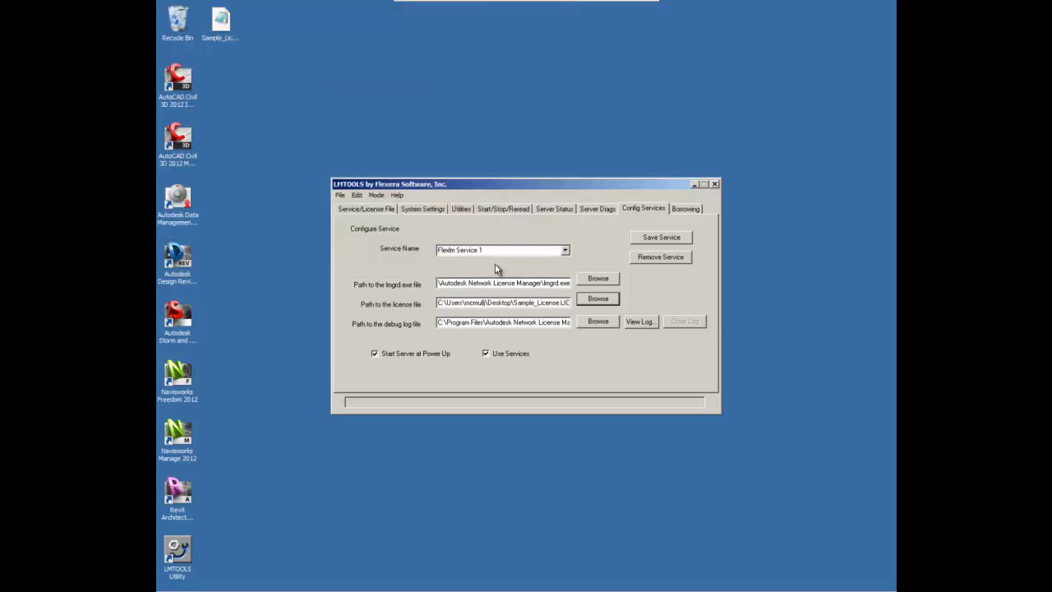
- Clear the path to the debug log file in the service configuration
click(606, 322)
drag(440, 322, 532, 323)
key(BackSpace)
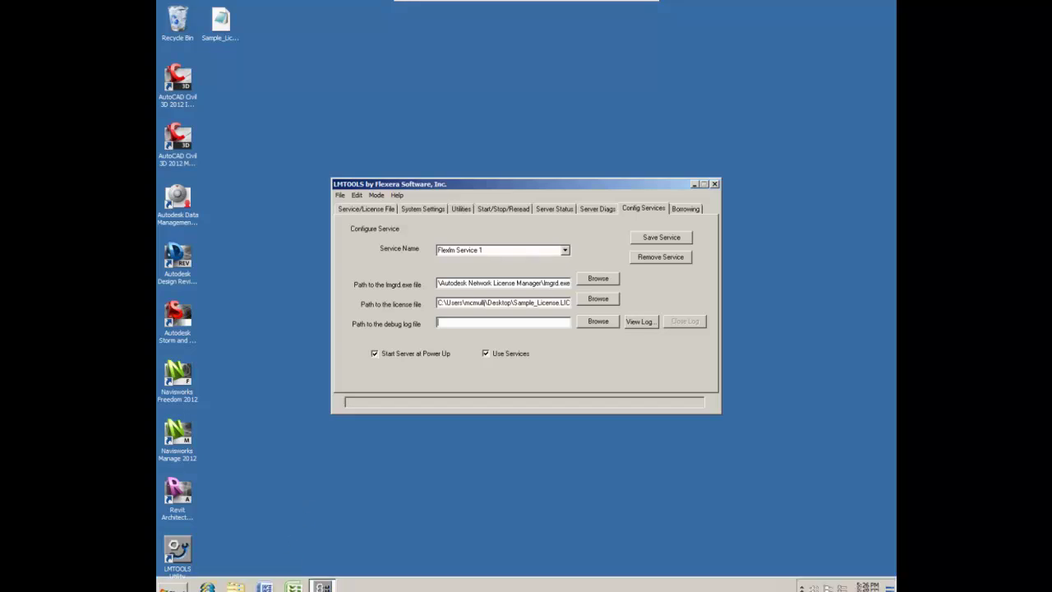
- Open the folder C:\Program Files\Autodesk Network License Manager in Windows Explorer
click(236, 580)
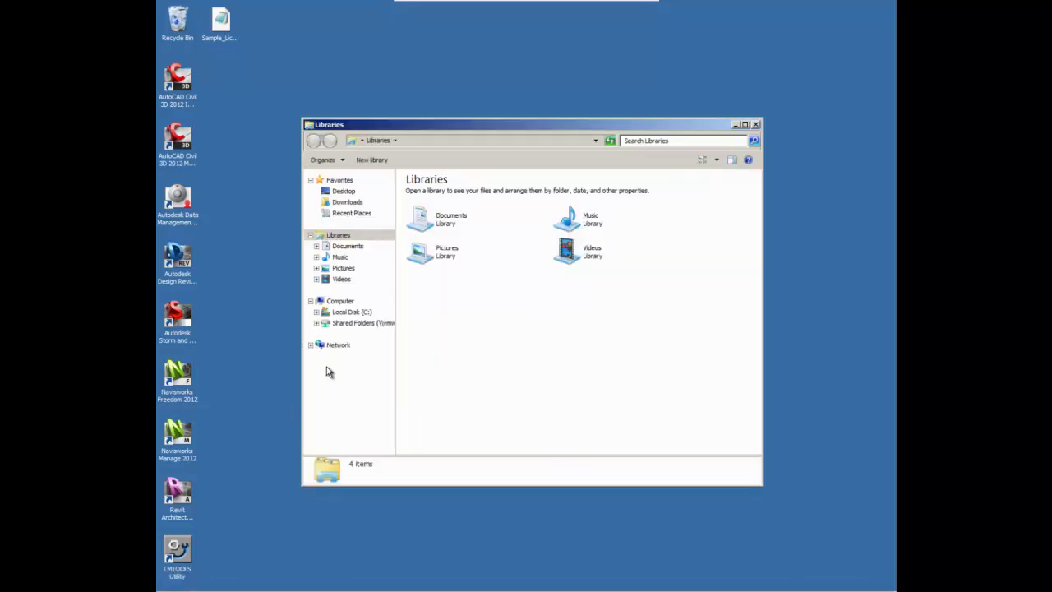
click(352, 313)
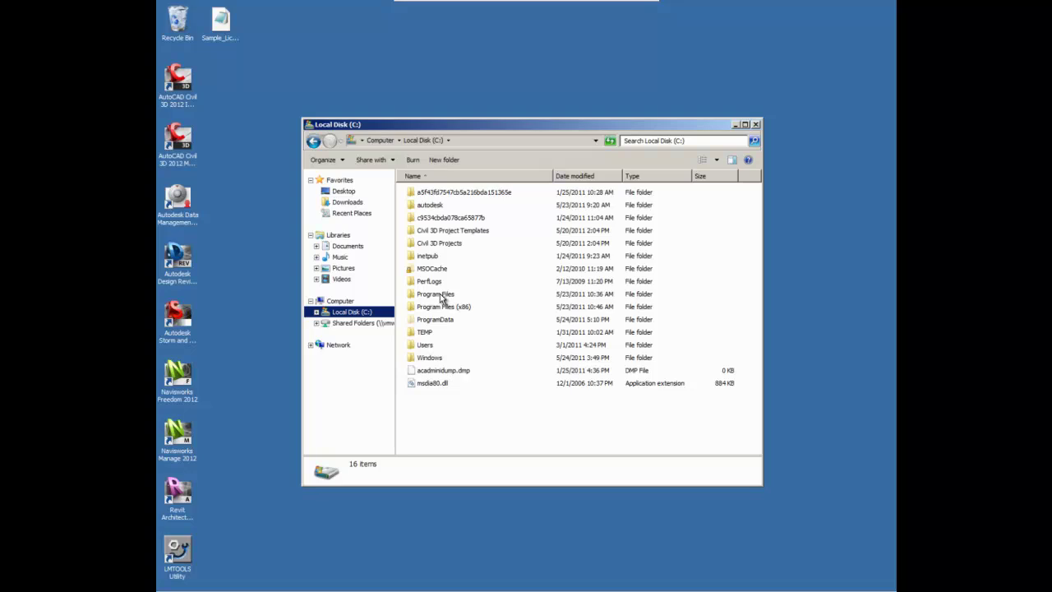
double_click(441, 298)
double_click(448, 207)
- Create a text document named Debug.log in the Autodesk Network License Manager folder, accept the extension change and close the folder
right_click(439, 280)
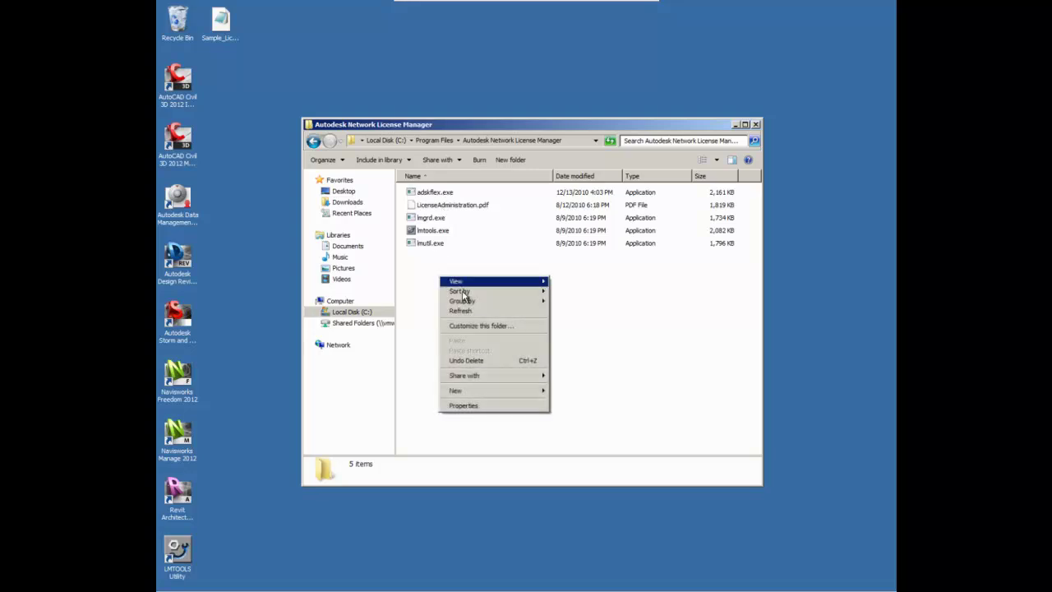
mouse_move(486, 393)
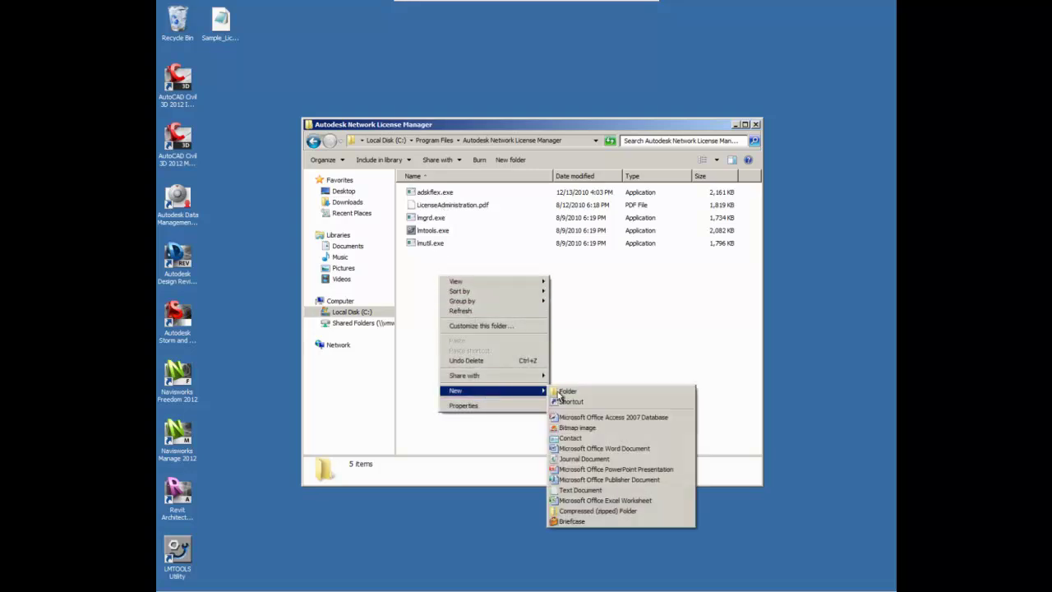
click(591, 490)
text(Debug)
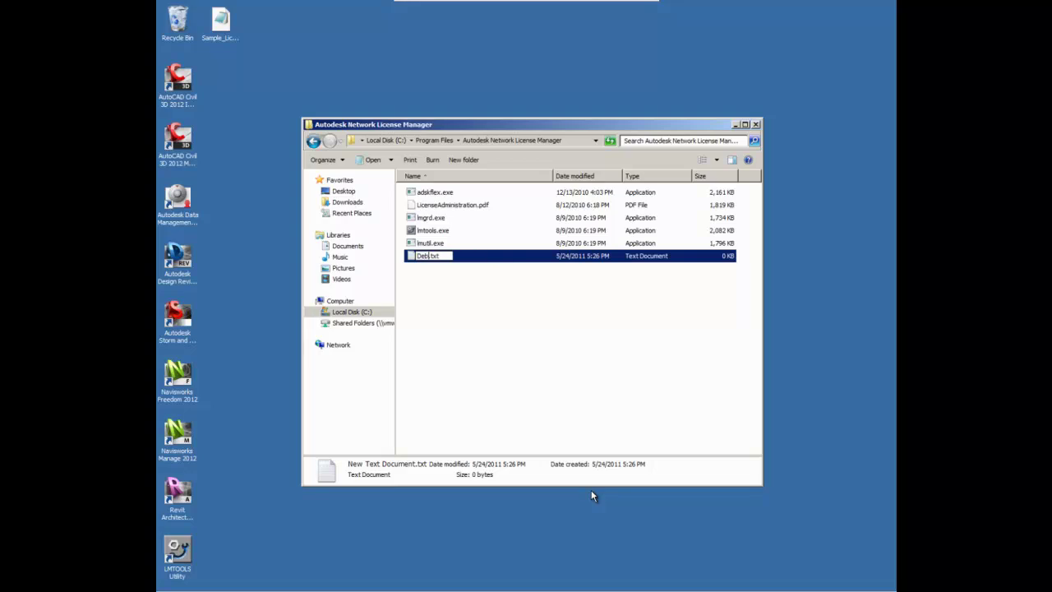
key(Delete)
key(Delete)
key(Delete)
text(log)
click(529, 404)
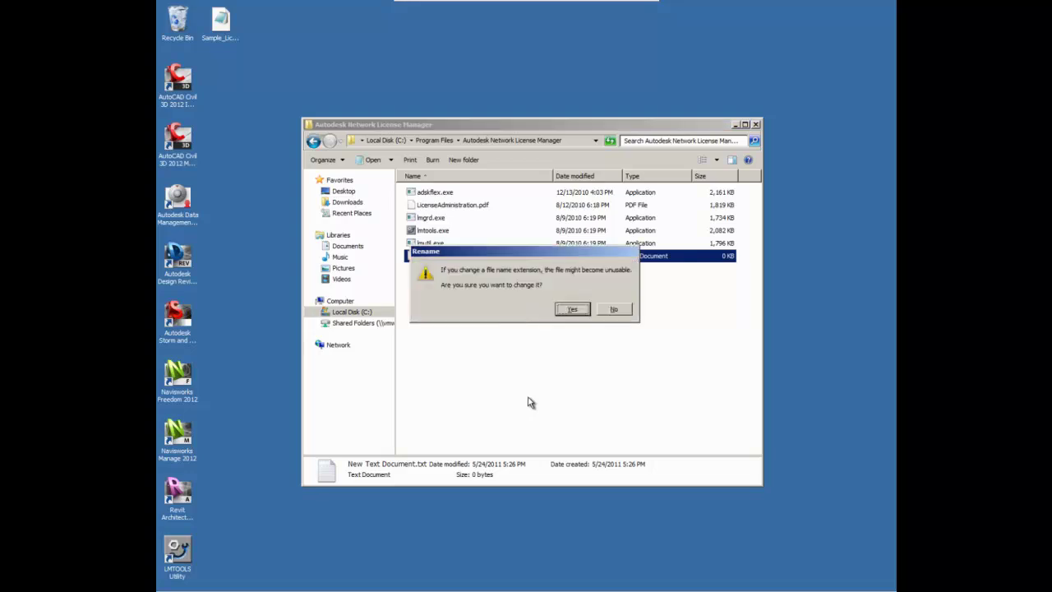
click(584, 310)
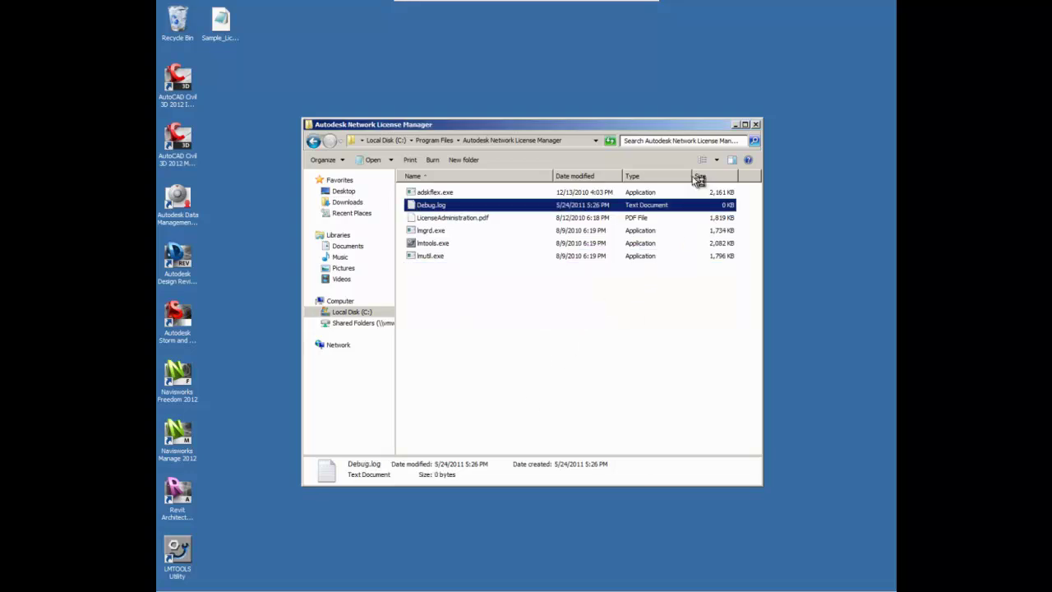
click(756, 124)
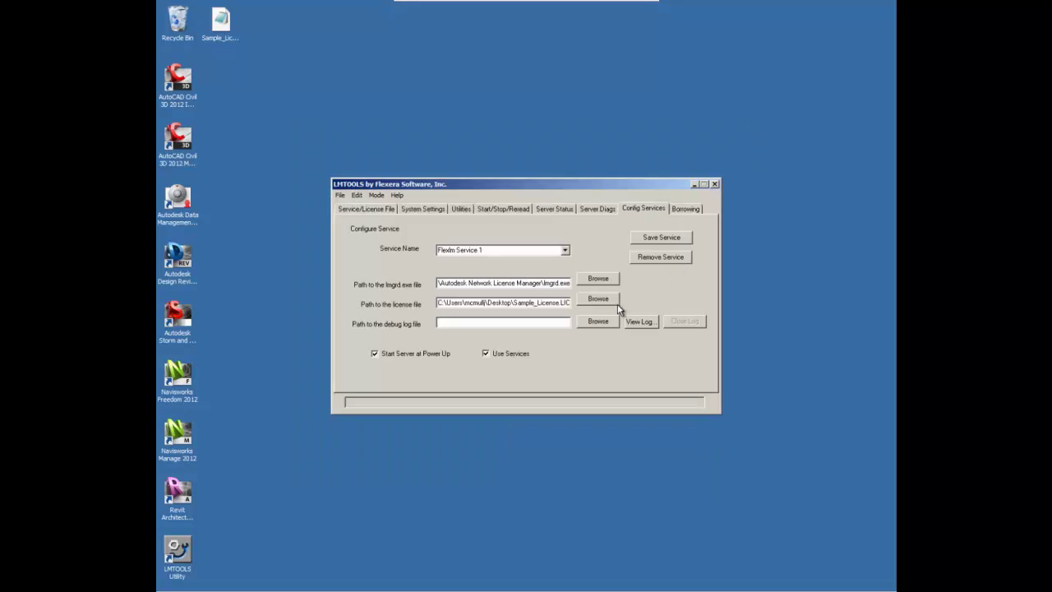
- Set the debug log path to Debug.log in C:\Program Files\Autodesk Network License Manager
click(608, 323)
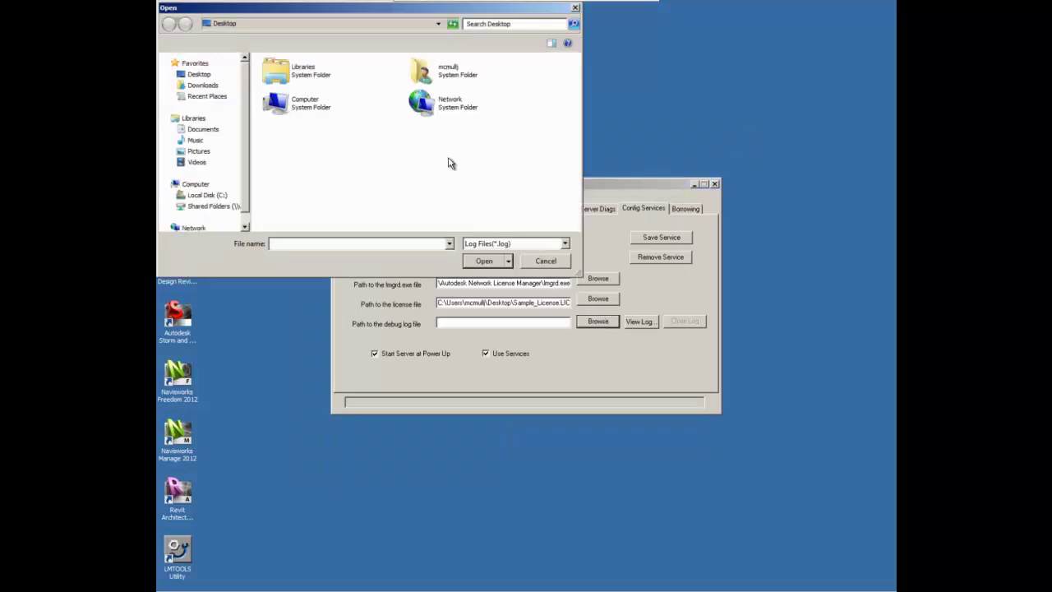
click(202, 197)
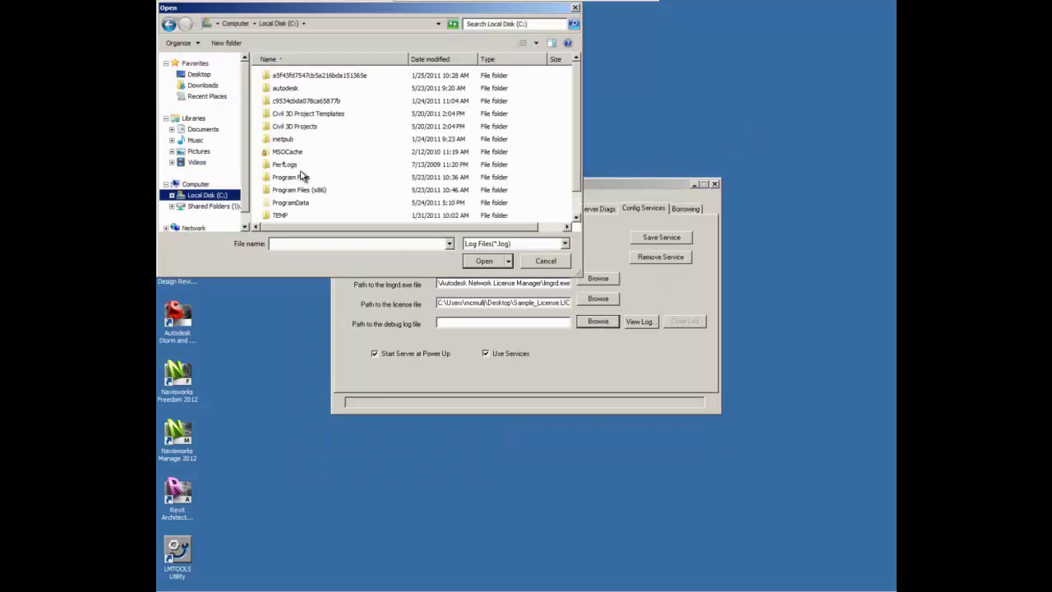
click(296, 177)
key(Return)
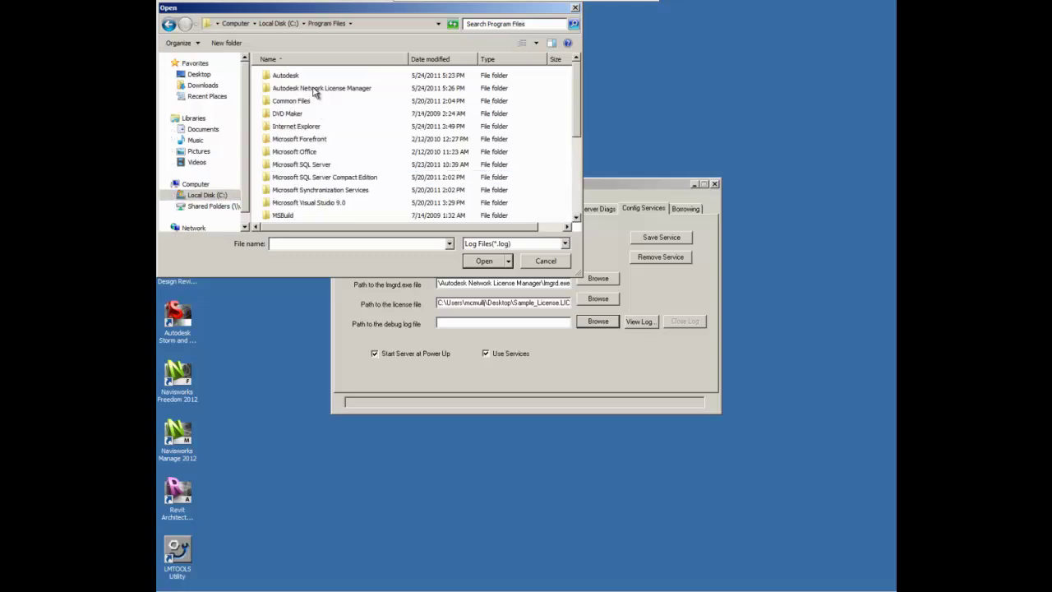
double_click(315, 89)
click(297, 78)
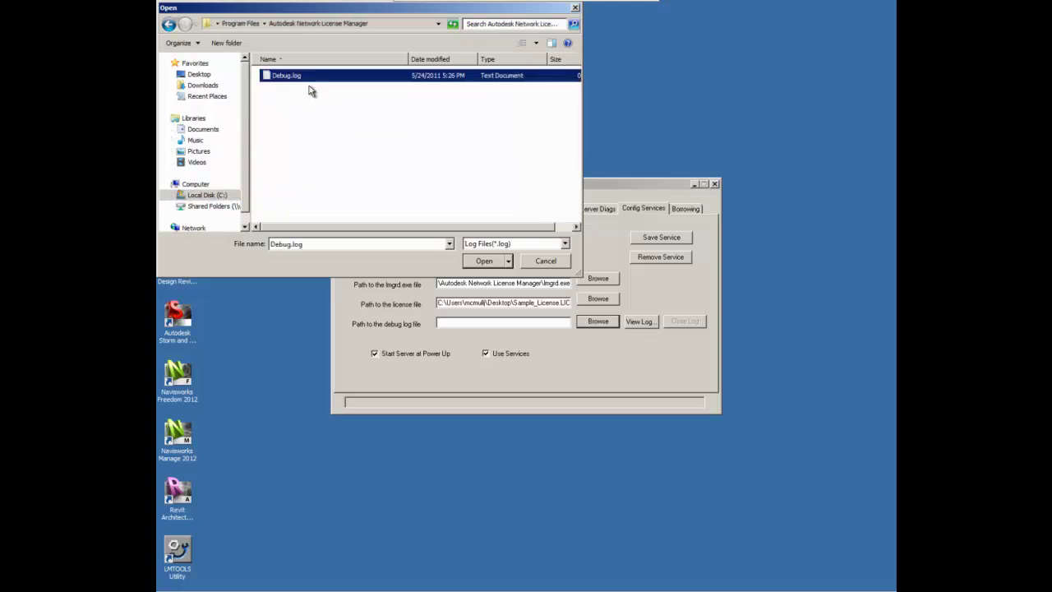
click(484, 262)
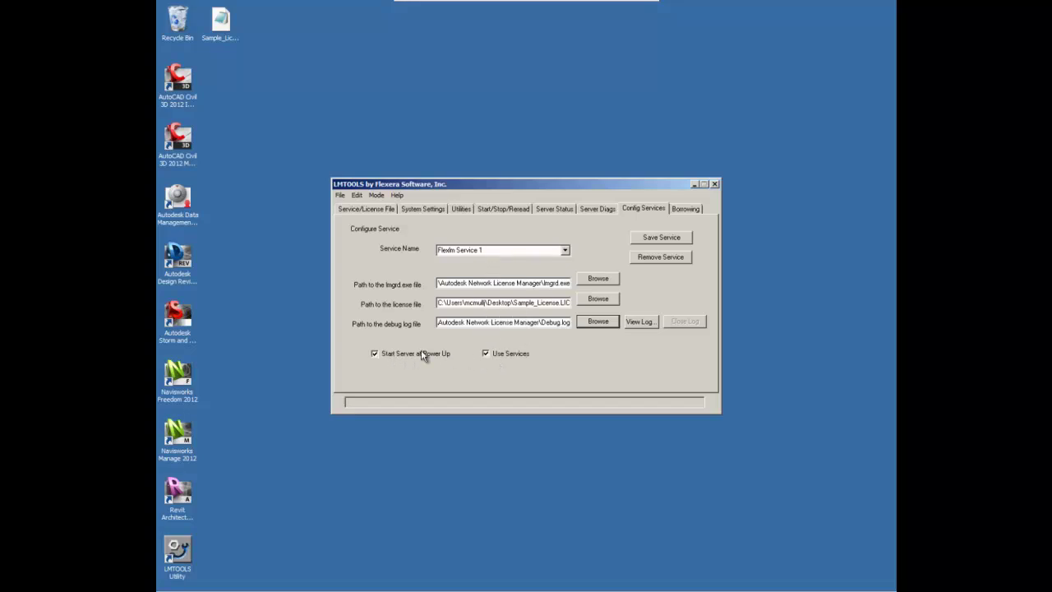
- Save the settings of the license service Flexlm Service 1 and accept the confirmation
click(655, 238)
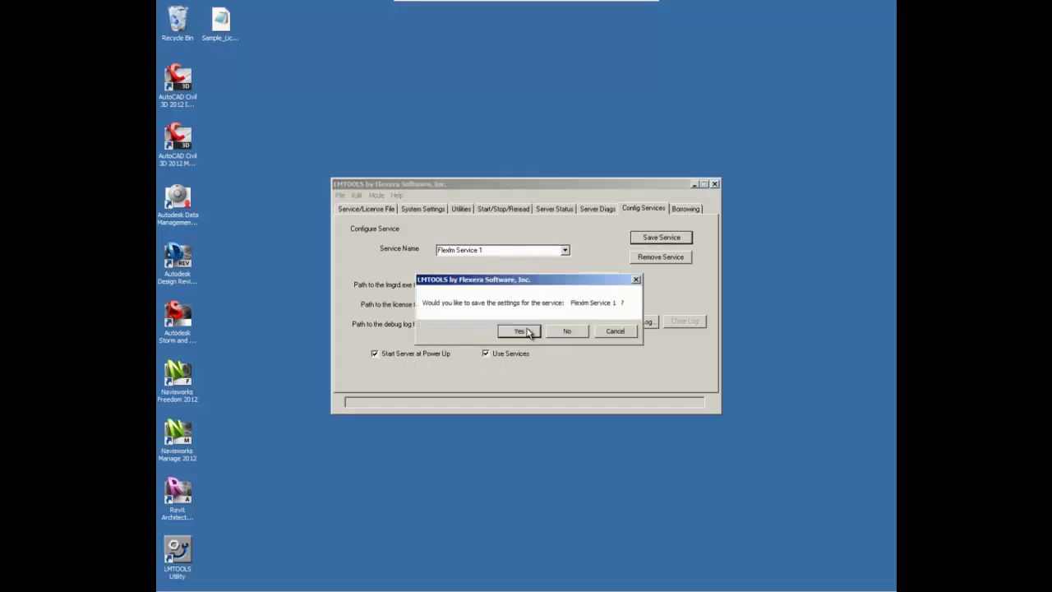
click(526, 331)
- Stop the license server for Flexlm Service 1 with Force Server Shutdown enabled
click(504, 211)
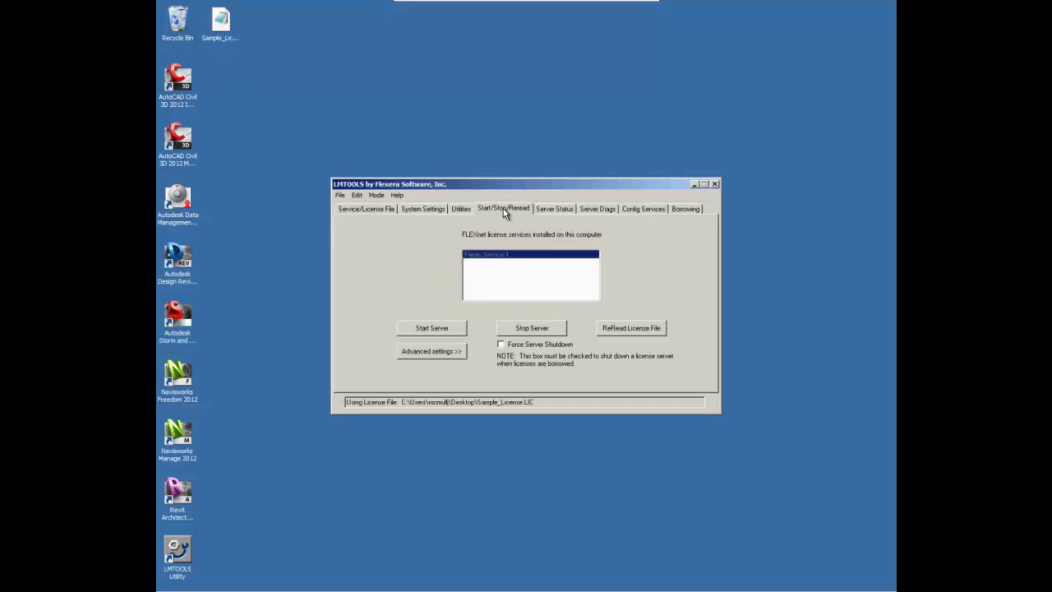
key(Return)
click(507, 346)
click(524, 332)
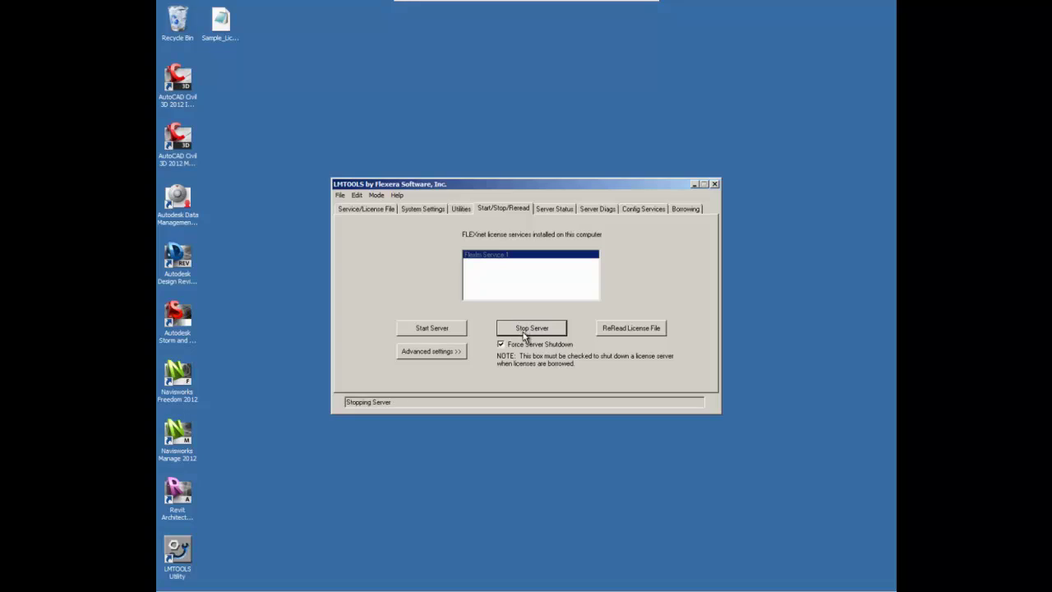
- Start the license server for Flexlm Service 1 and reread its license file
click(423, 331)
click(627, 329)
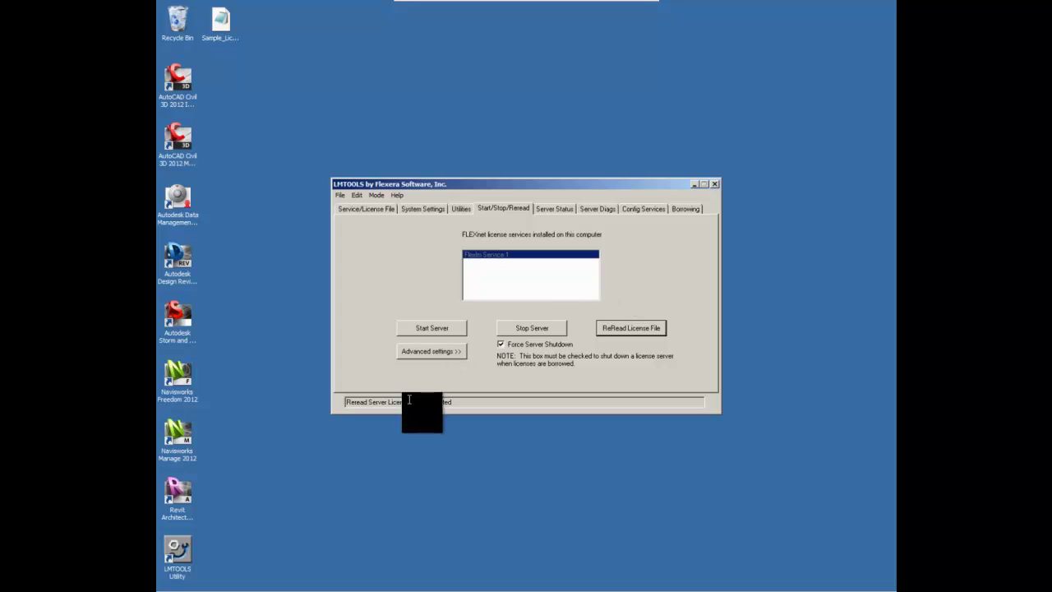
drag(408, 401, 345, 402)
- Perform a server status enquiry and examine the feature code and issued licenses in the feature usage info
click(551, 209)
click(462, 260)
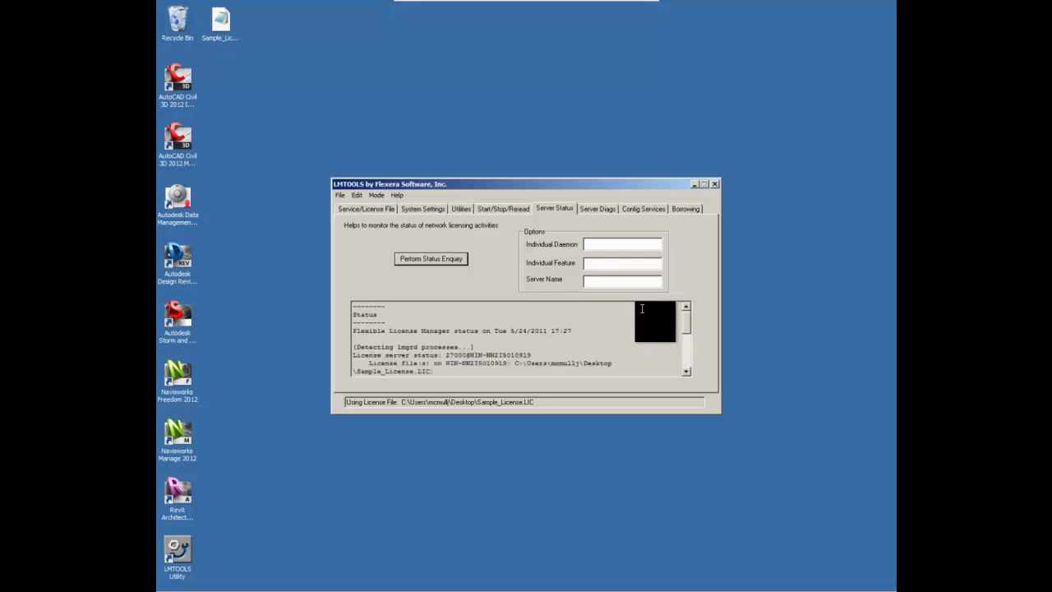
drag(687, 327, 679, 353)
drag(422, 338, 436, 339)
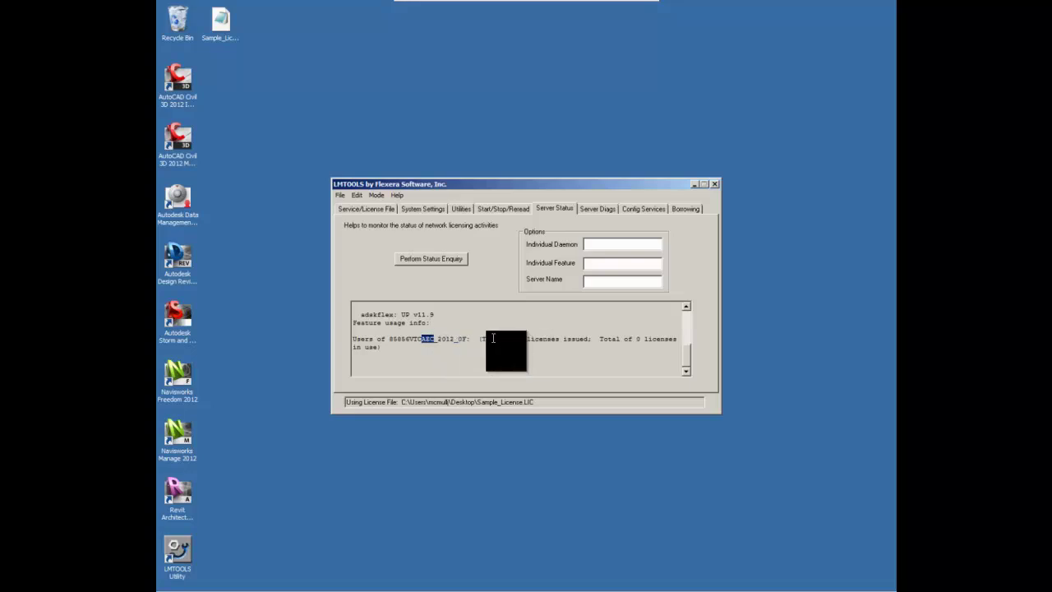
drag(482, 339, 589, 336)
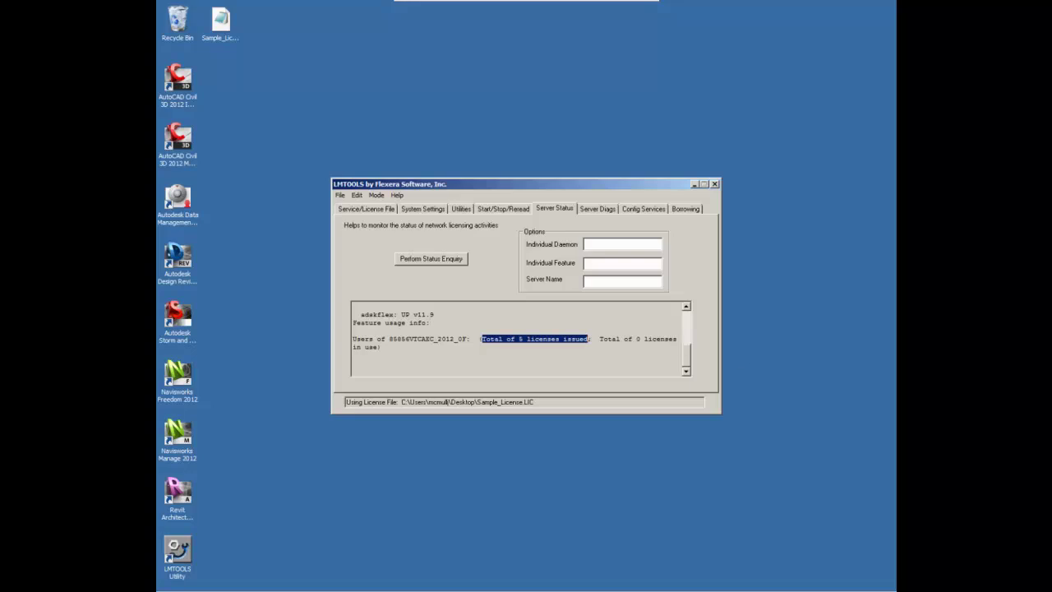